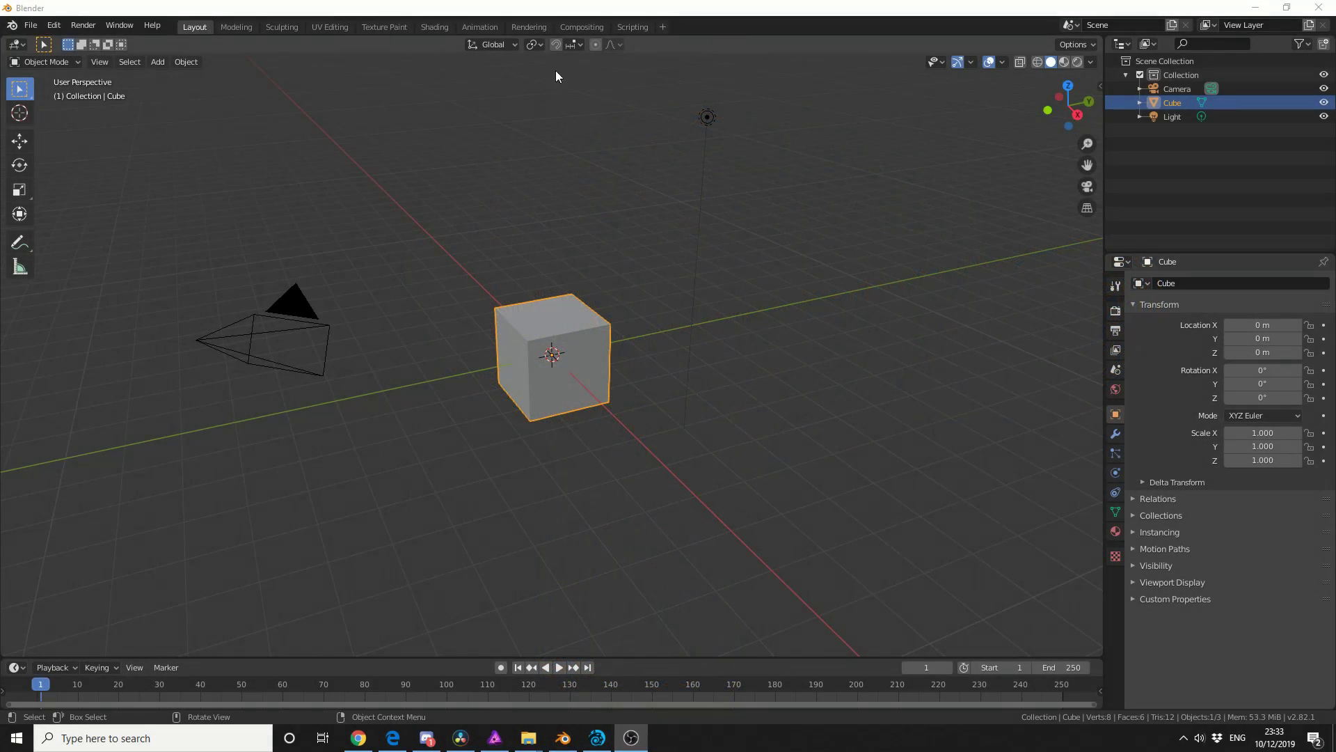
# Find the BTracer add-on in Preferences, then show the BTracer tab in the viewport sidebar
pyautogui.click(55, 26)
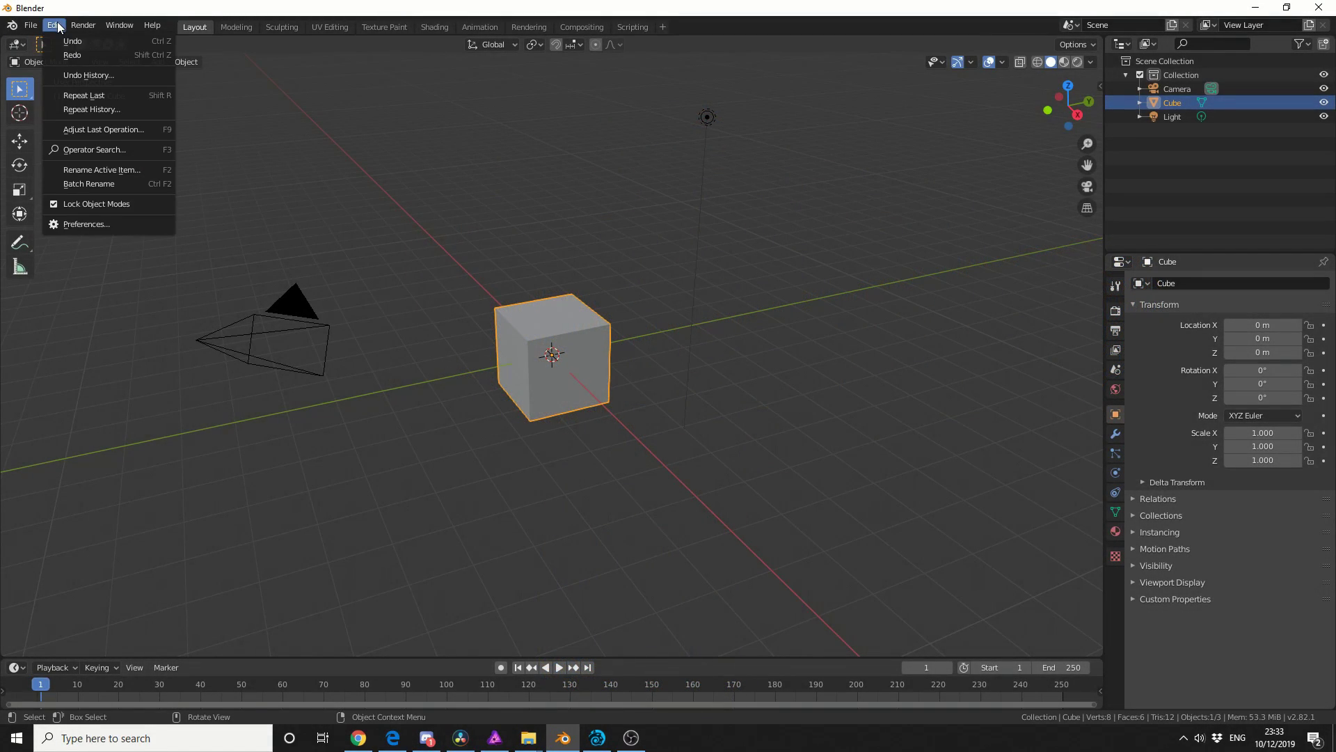
pyautogui.click(139, 224)
pyautogui.click(397, 96)
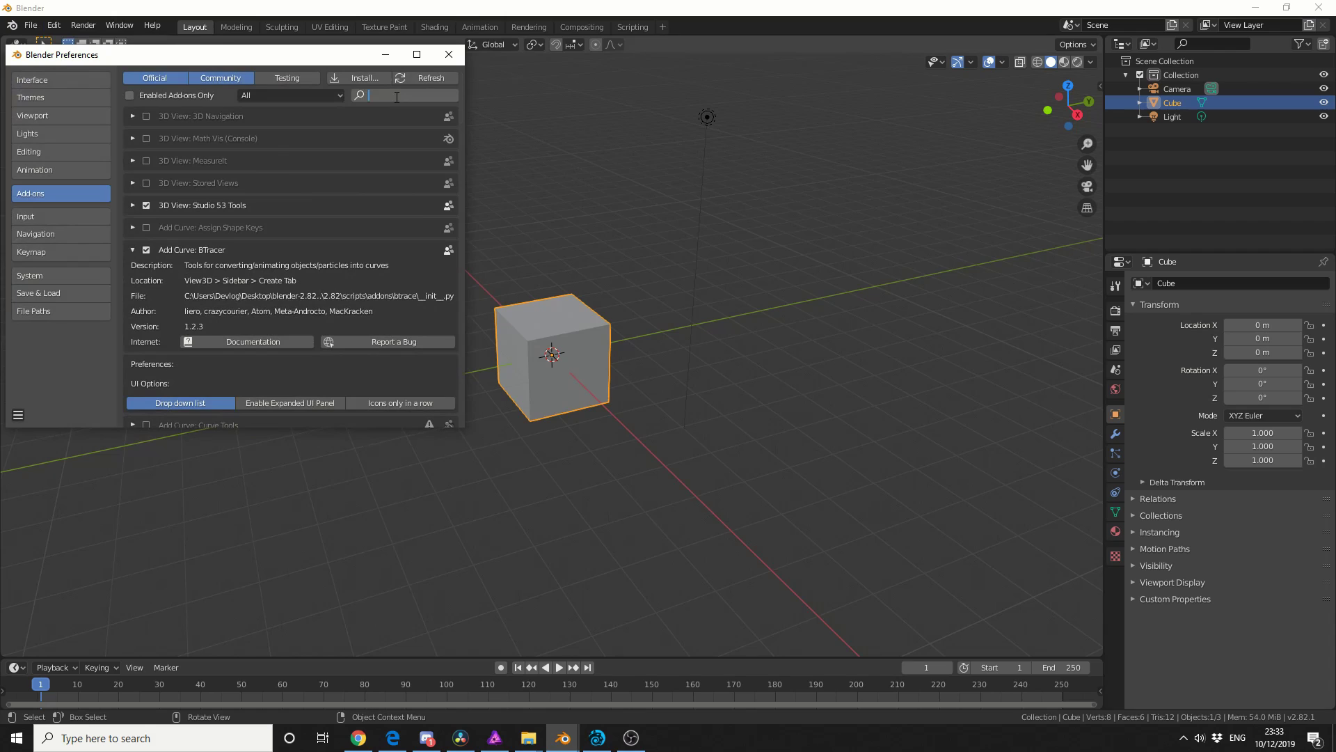
pyautogui.write('btr')
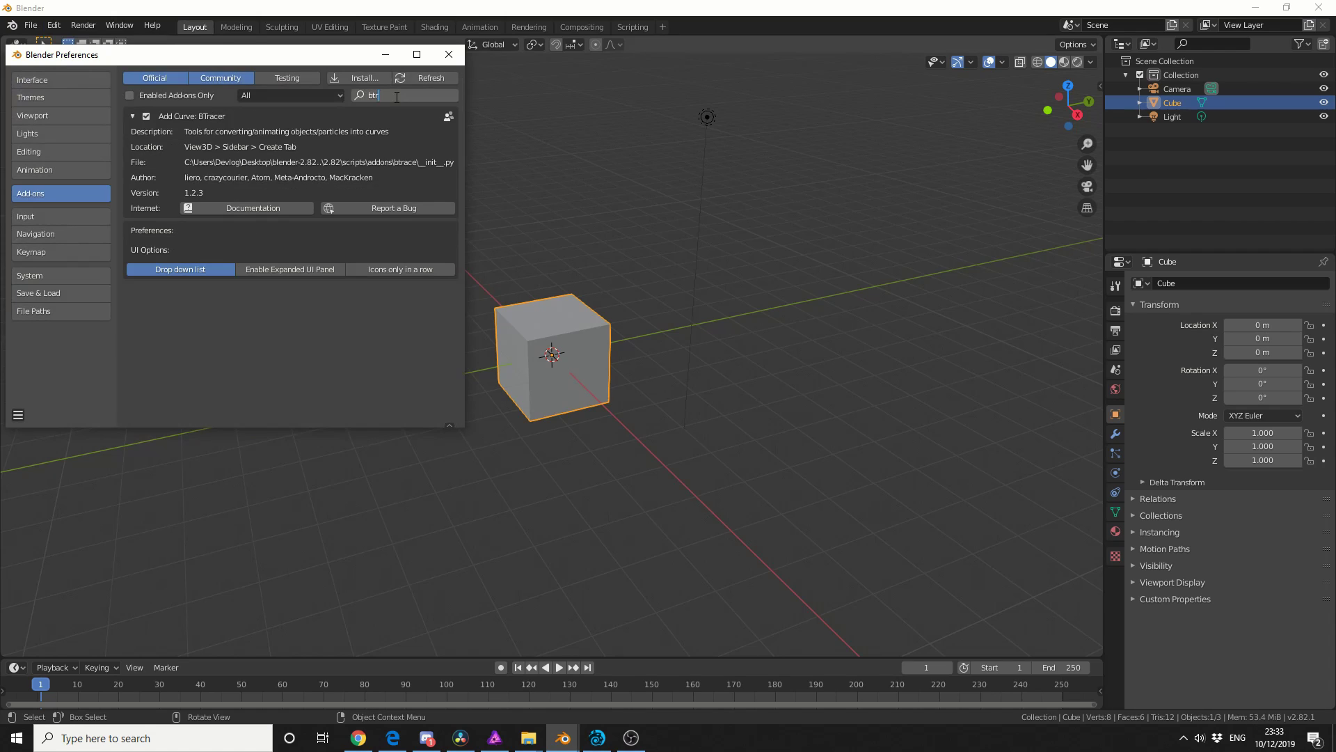
pyautogui.click(449, 54)
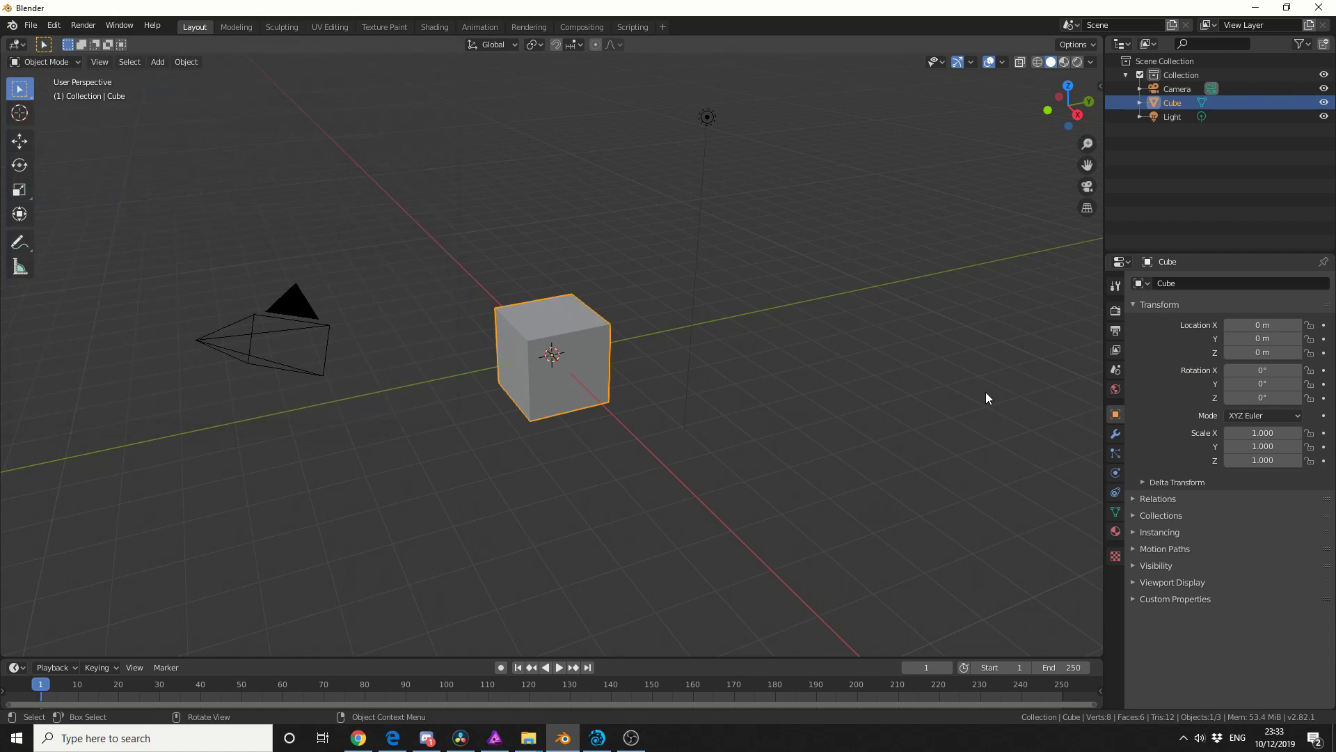
pyautogui.press('n')
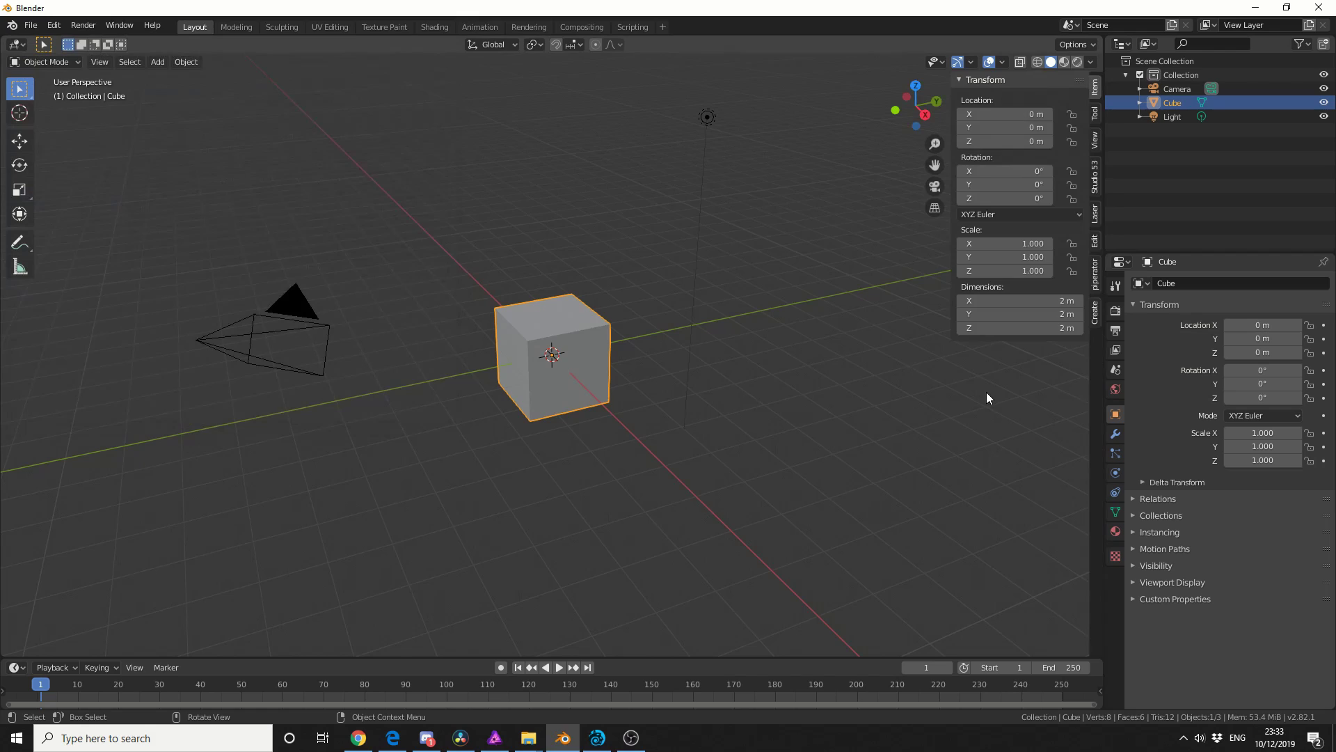
pyautogui.click(1094, 319)
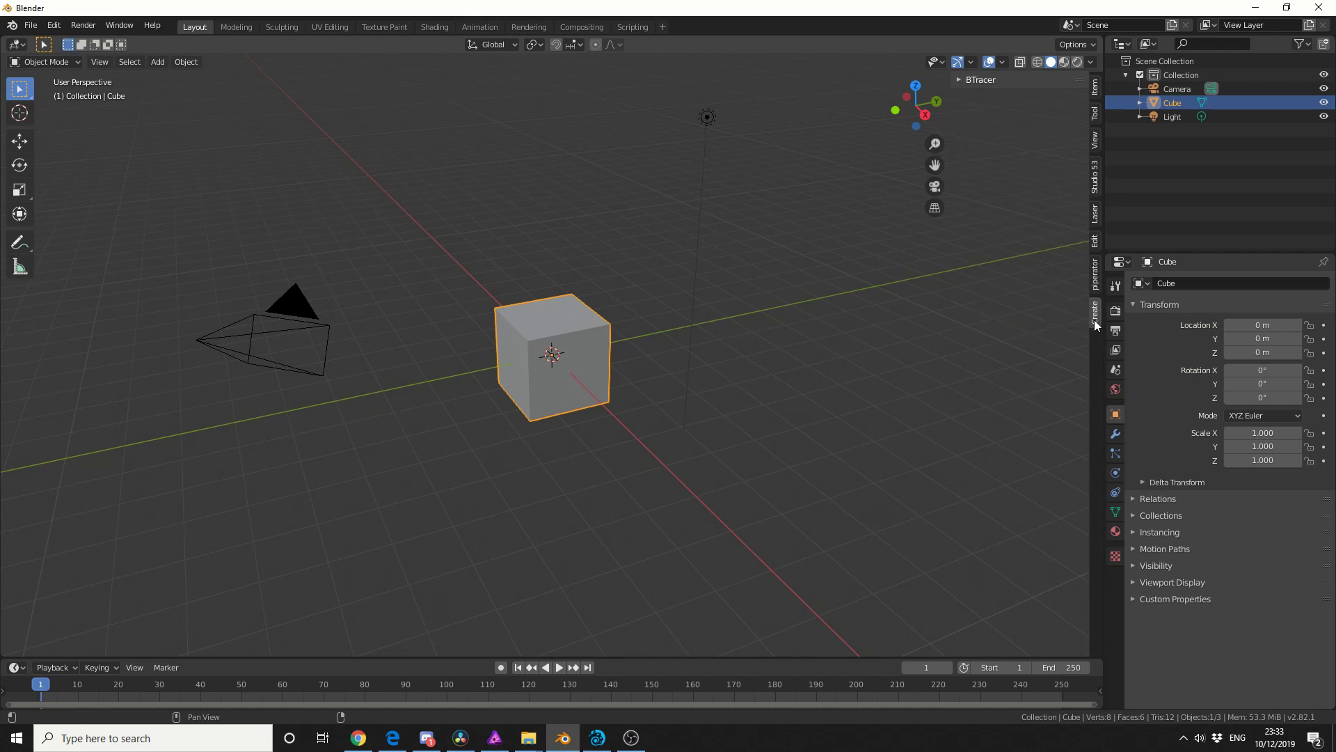
# Replace the default cube with a Suzanne monkey mesh and show its modifier properties
pyautogui.press('Delete')
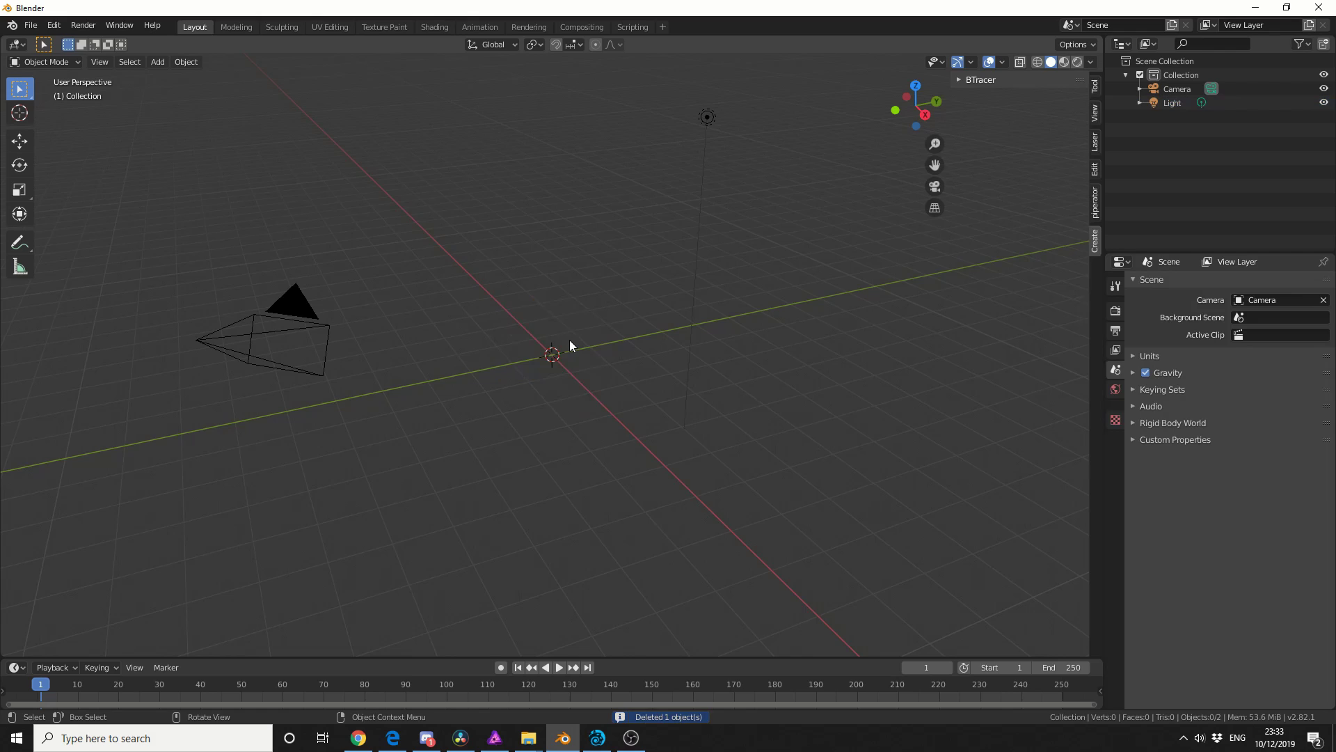
pyautogui.hotkey('shift', 'a')
pyautogui.moveTo(569, 339)
pyautogui.click(677, 474)
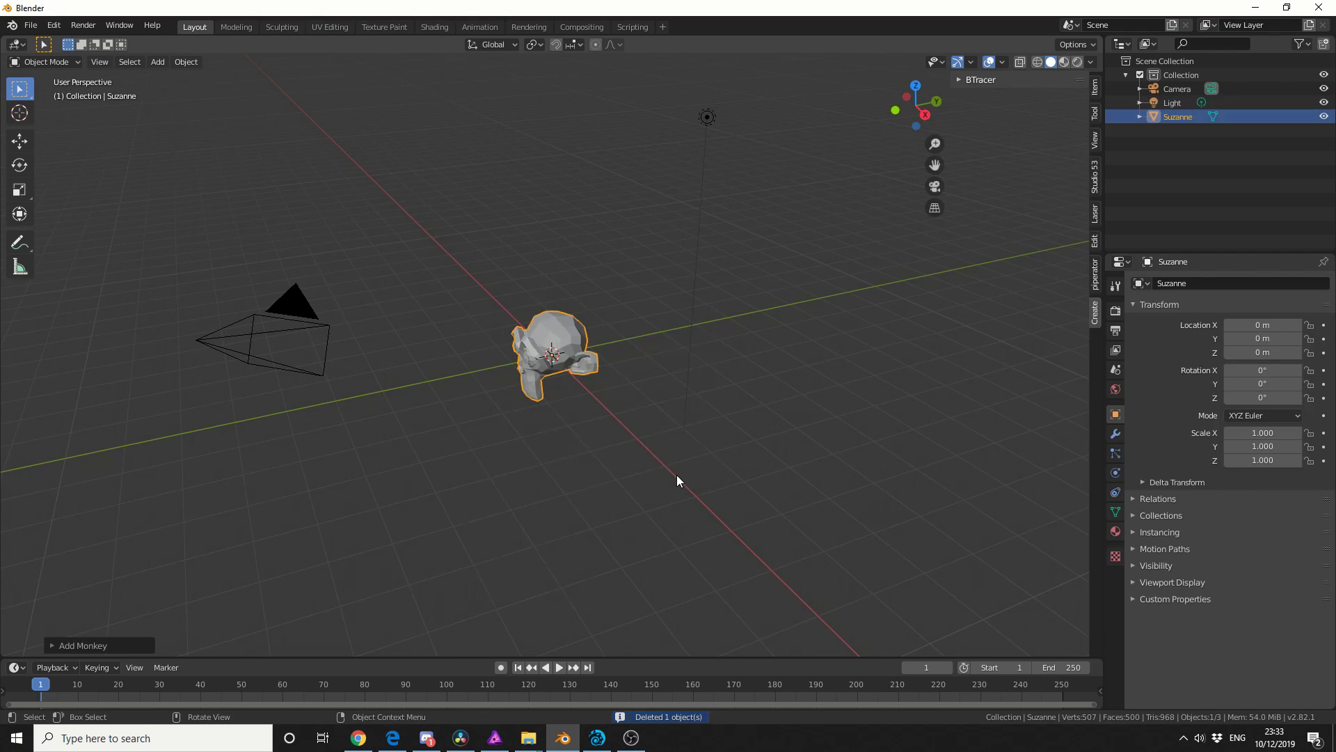
pyautogui.moveTo(677, 474); pyautogui.dragTo(853, 461, button='middle')
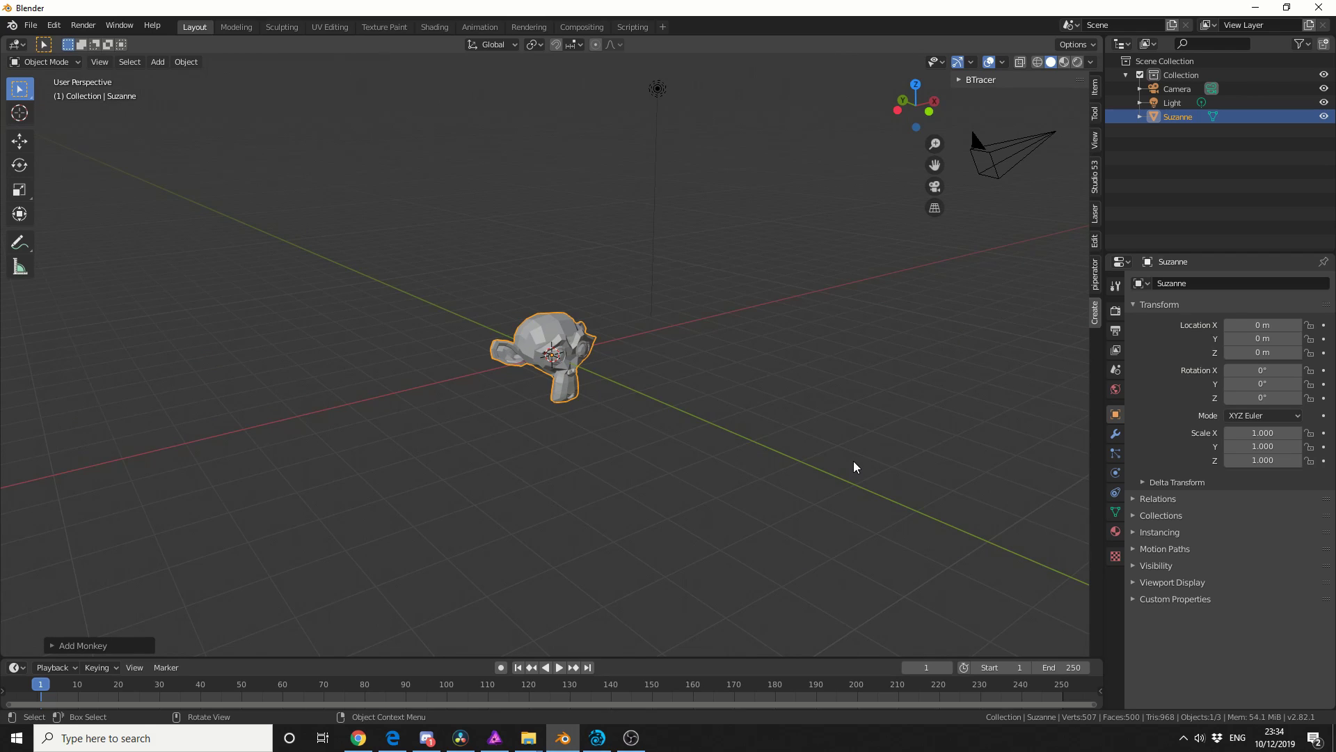
pyautogui.click(1115, 434)
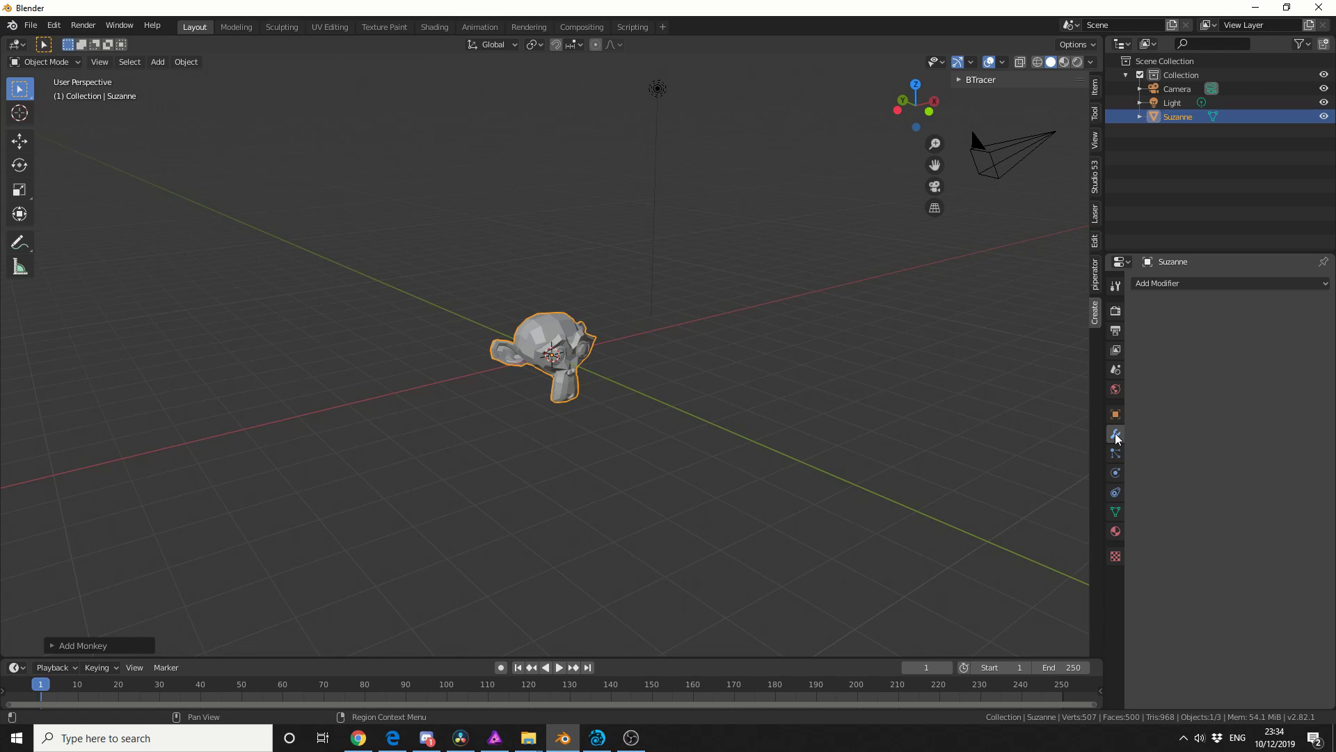
# Apply a Subdivision Surface modifier to Suzanne, leaving a 2,012-vertex mesh, and face the monkey
pyautogui.click(1194, 288)
pyautogui.click(1066, 513)
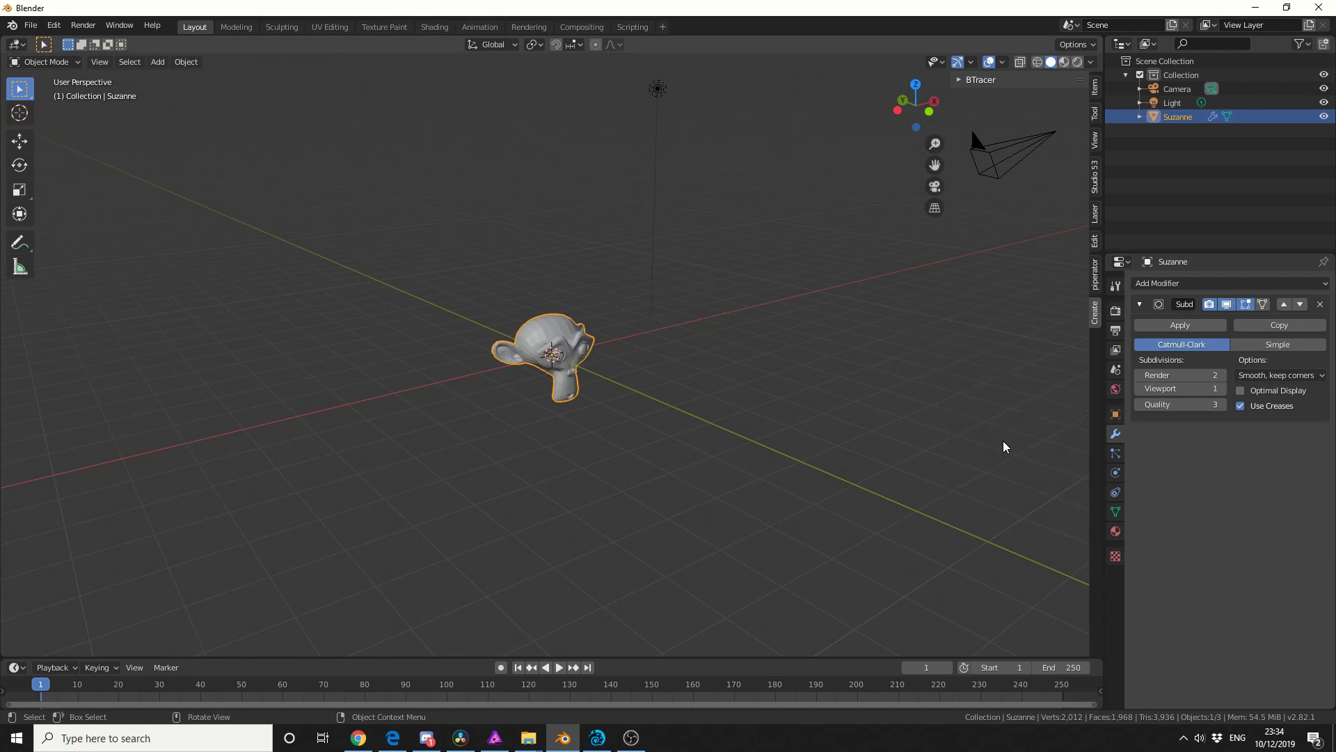
pyautogui.click(1180, 325)
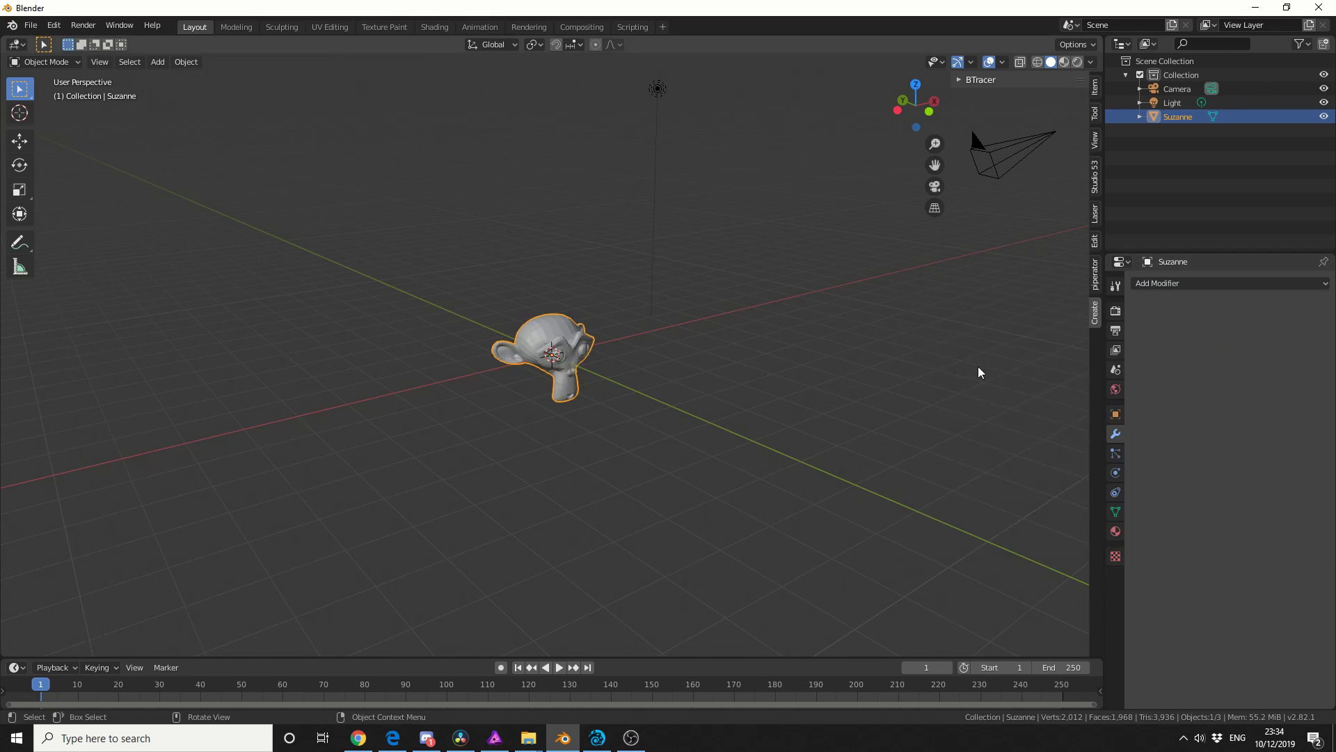
pyautogui.click(842, 409)
pyautogui.moveTo(841, 408); pyautogui.dragTo(805, 411, button='middle')
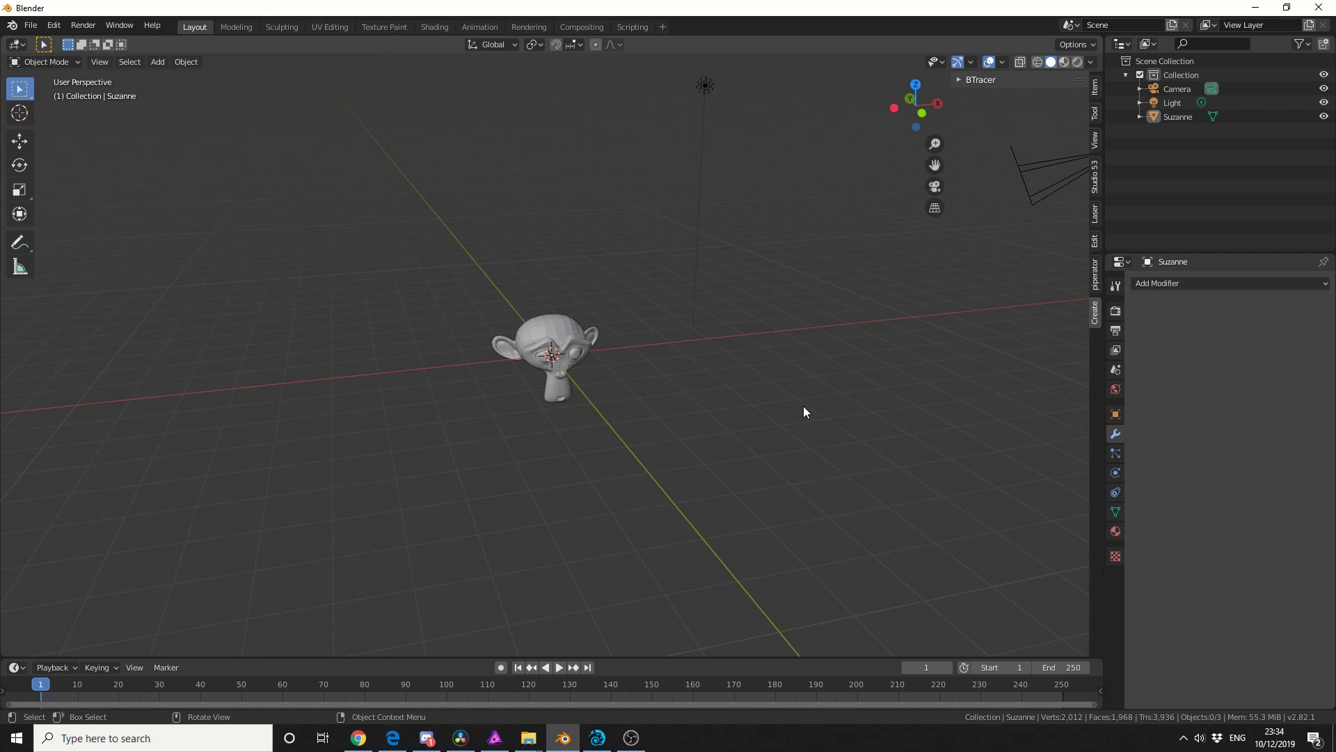
# Select Suzanne and choose BTracer's Object Trace tool with curve Edge Type All Edges
pyautogui.scroll(4, 805, 409)
pyautogui.click(550, 320)
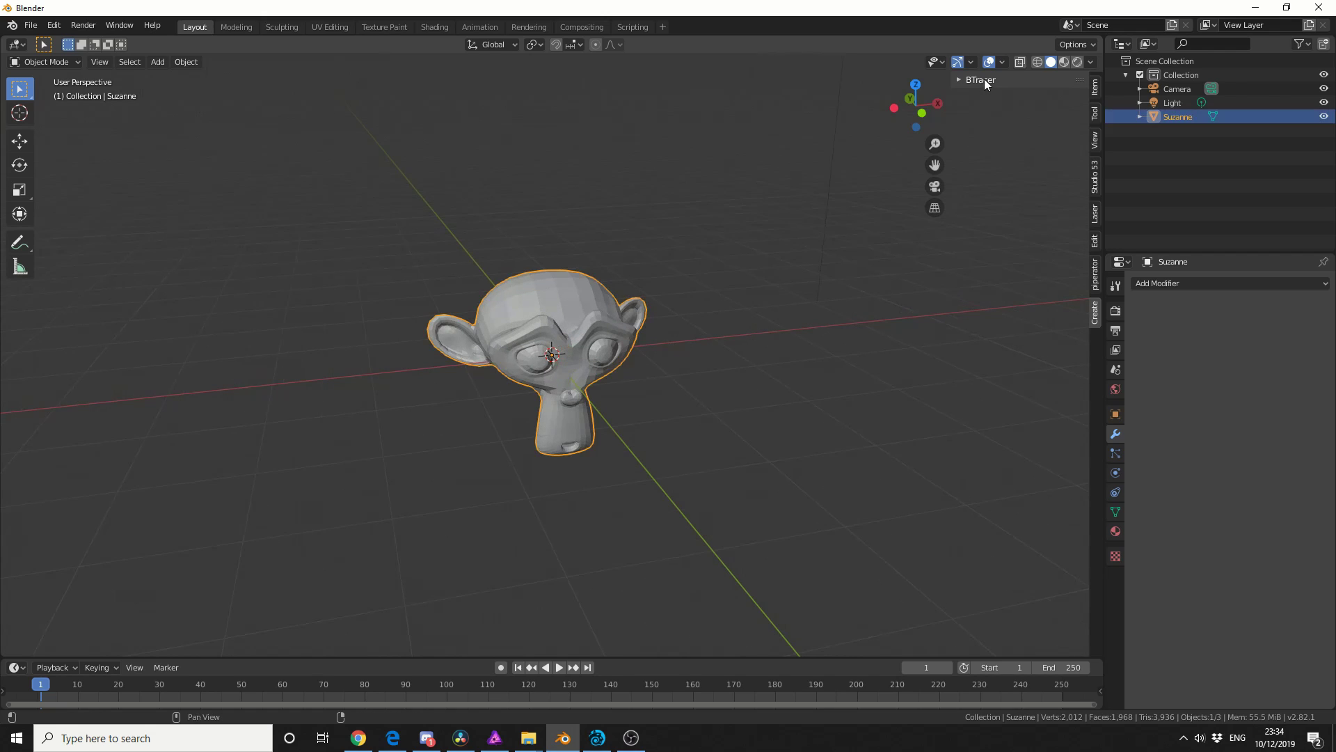
pyautogui.click(981, 79)
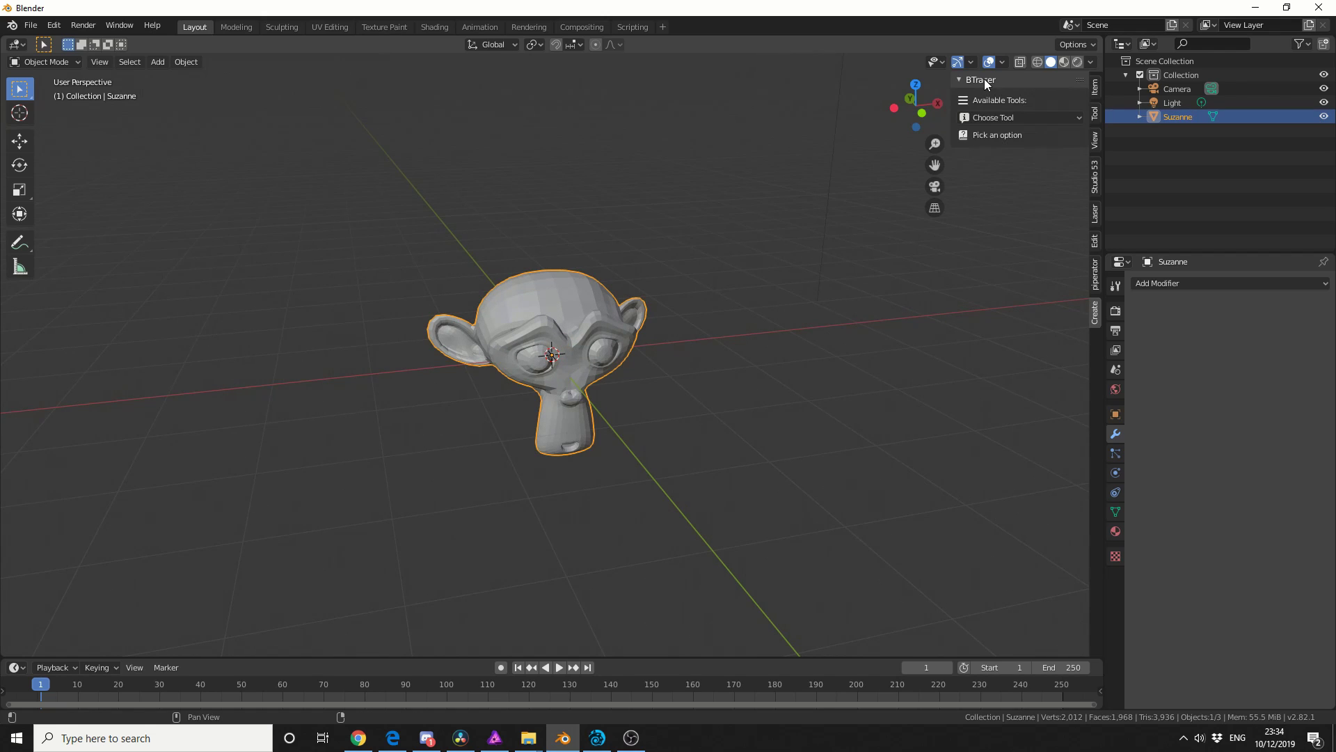
pyautogui.click(992, 117)
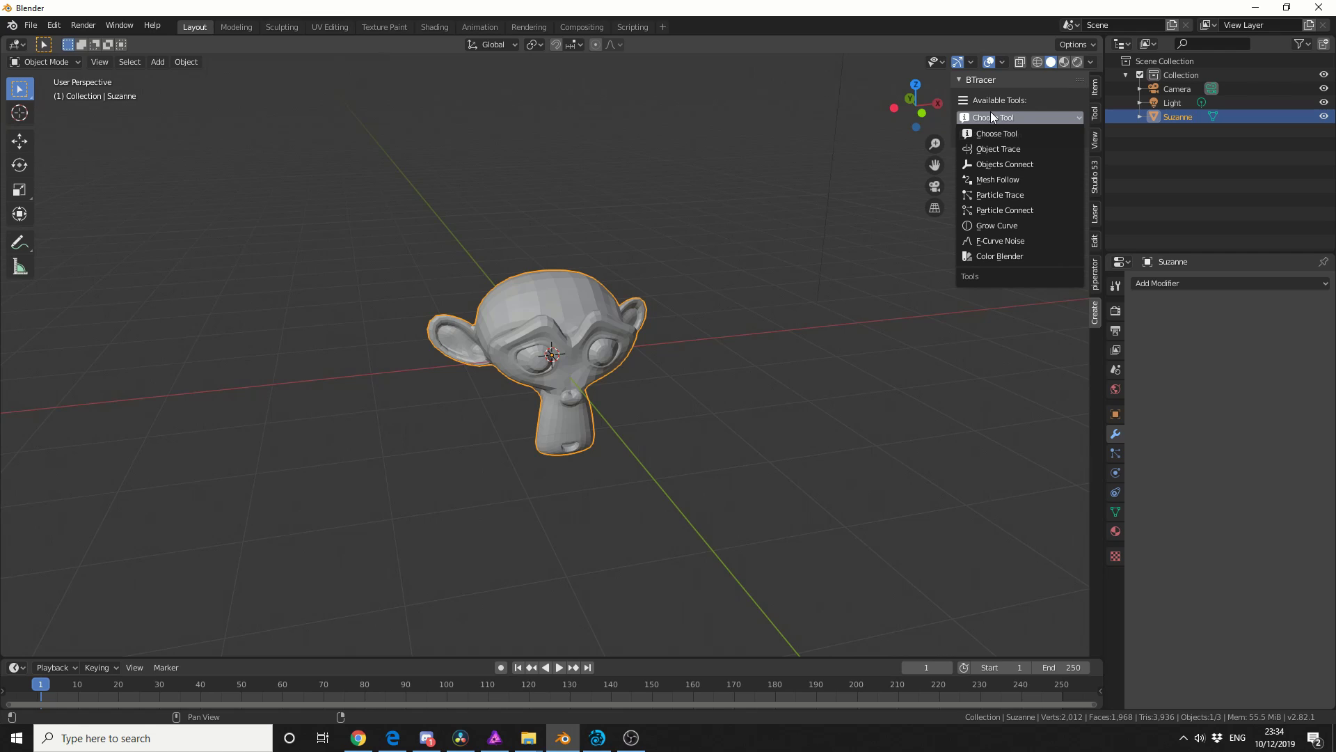
pyautogui.click(1014, 149)
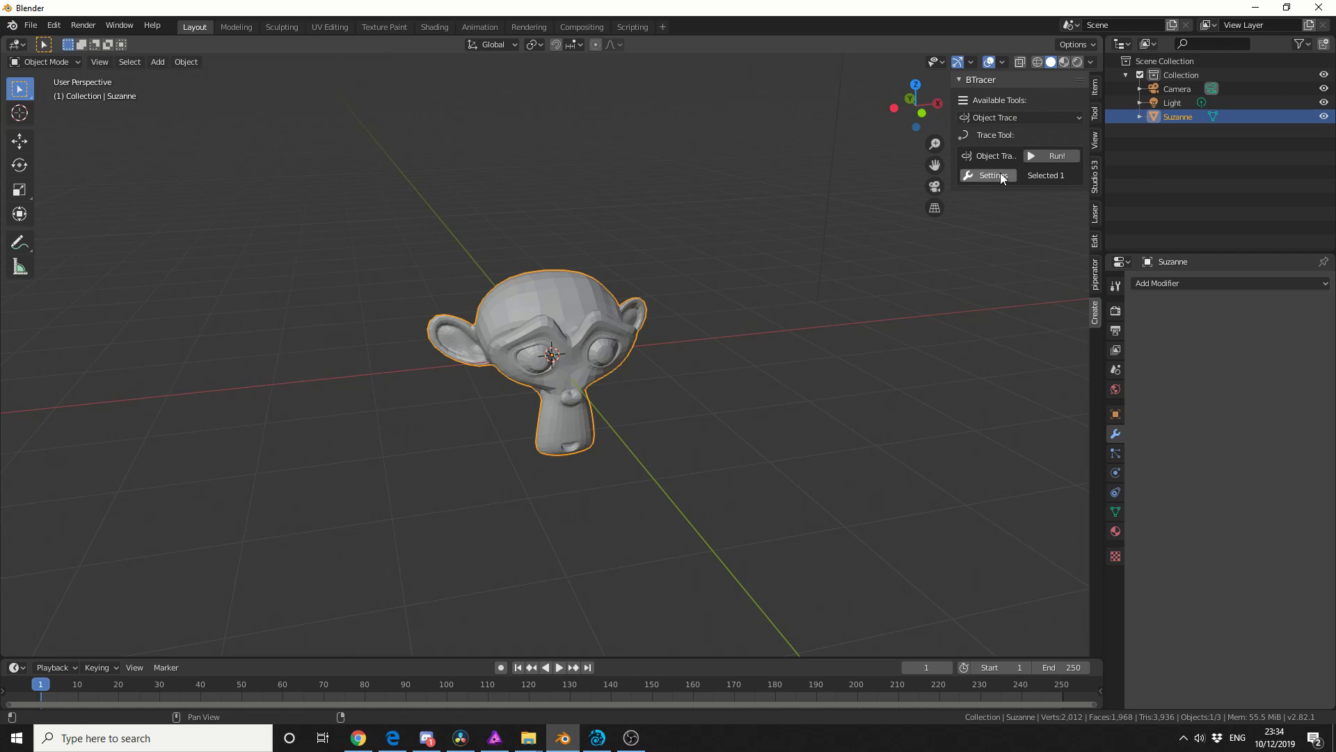
pyautogui.click(1002, 178)
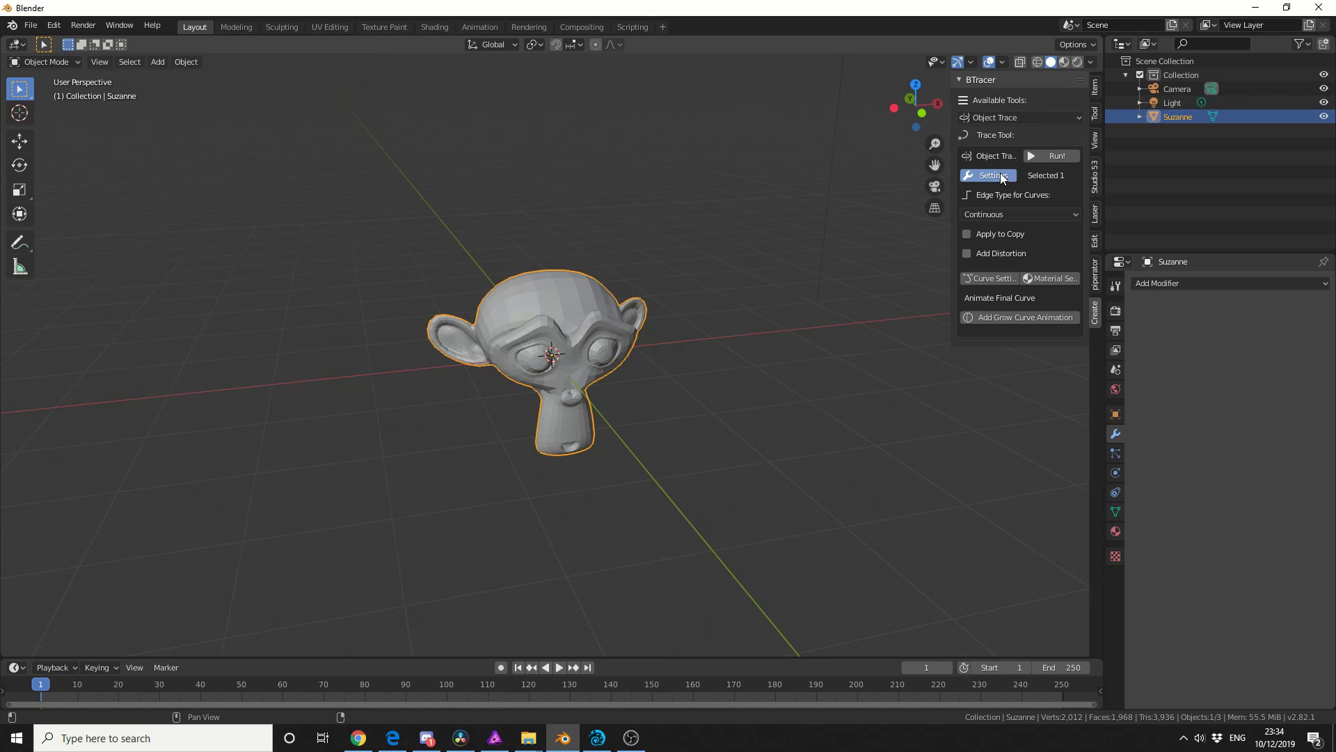
pyautogui.click(1010, 213)
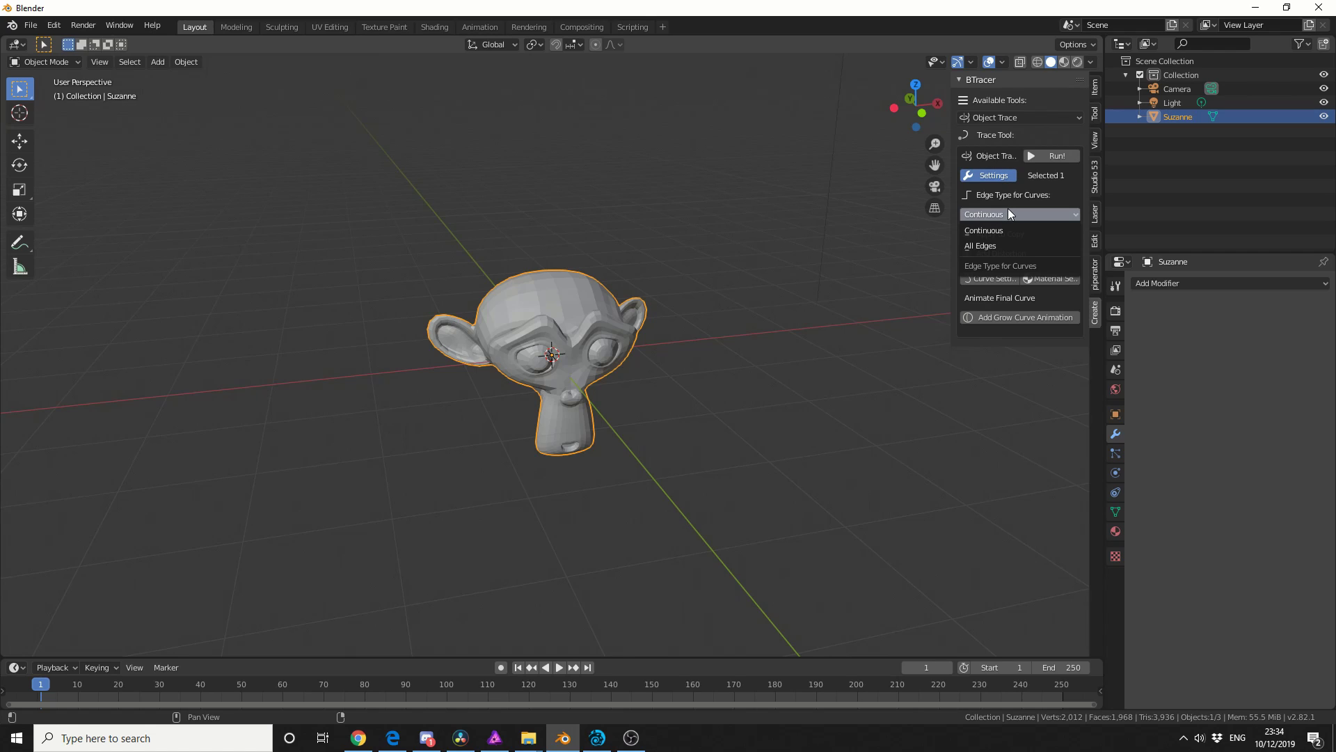
pyautogui.click(995, 245)
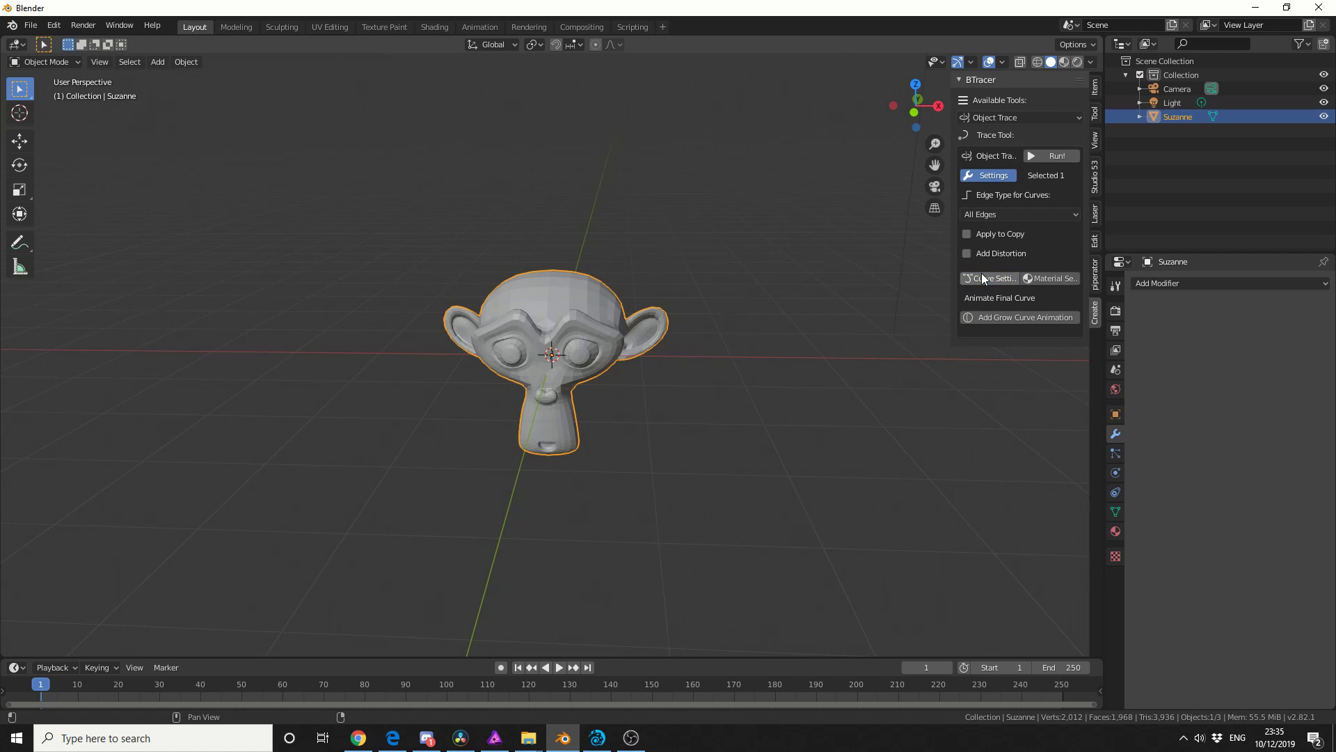
# Set BTracer's curve settings to NURBS splines with bevel depth 0.01 and bevel resolution 2
pyautogui.click(983, 279)
pyautogui.click(1014, 319)
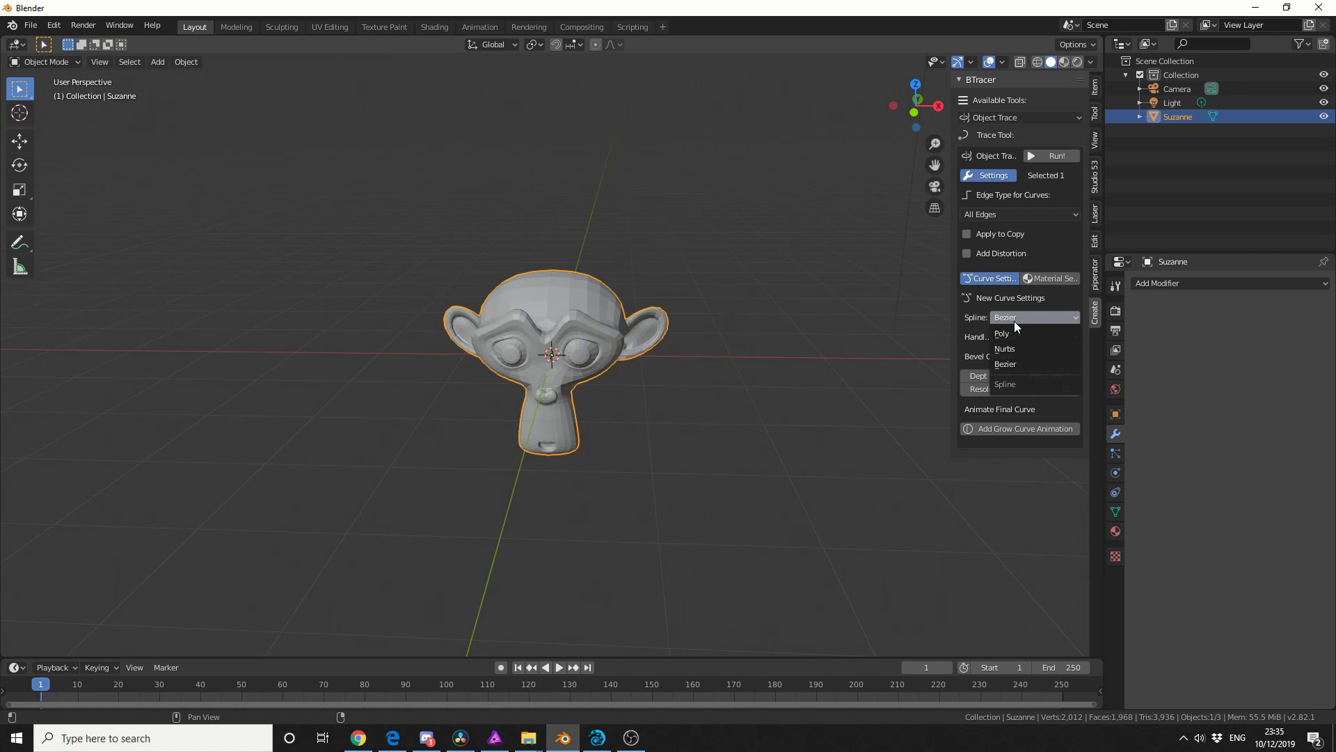
pyautogui.click(1013, 349)
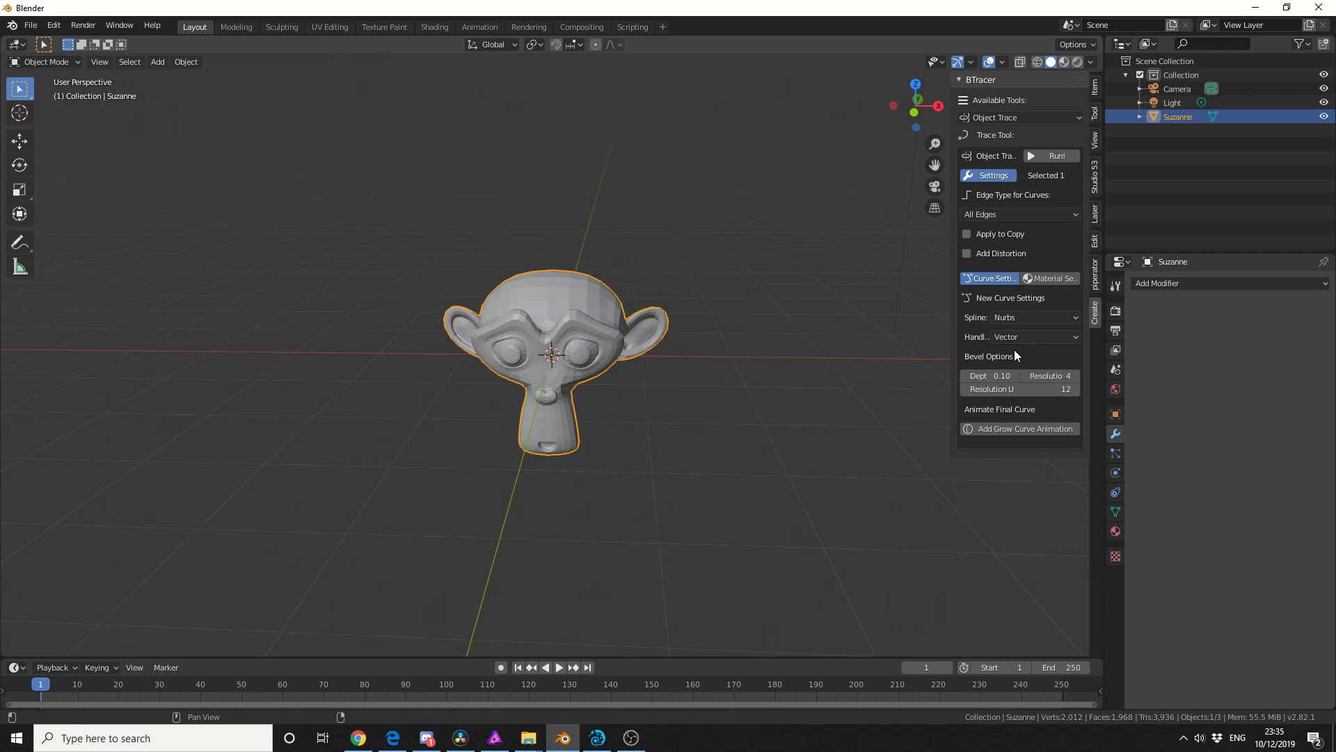
pyautogui.click(1003, 375)
pyautogui.write('0.01')
pyautogui.click(1074, 376)
pyautogui.write('2')
pyautogui.press('Return')
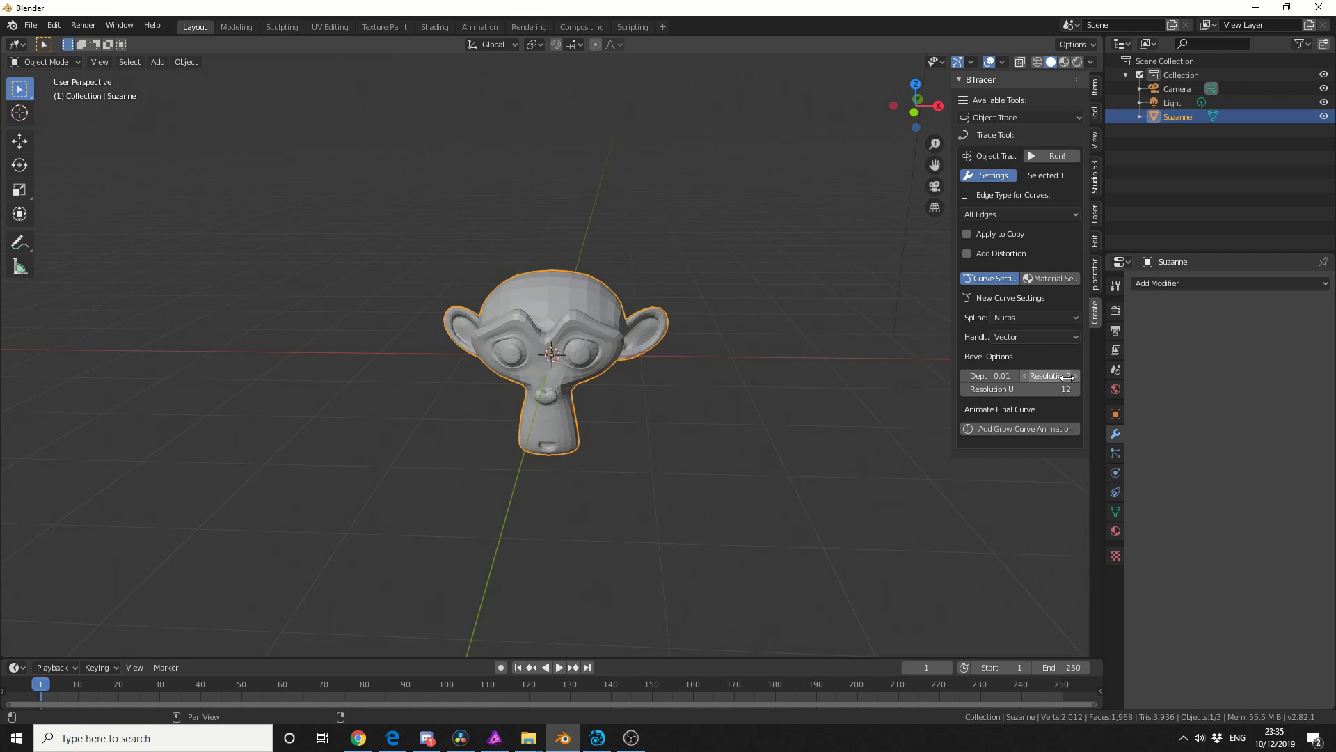
# Run the trace, zoom in to inspect the curves, then undo back to the plain mesh
pyautogui.click(1057, 156)
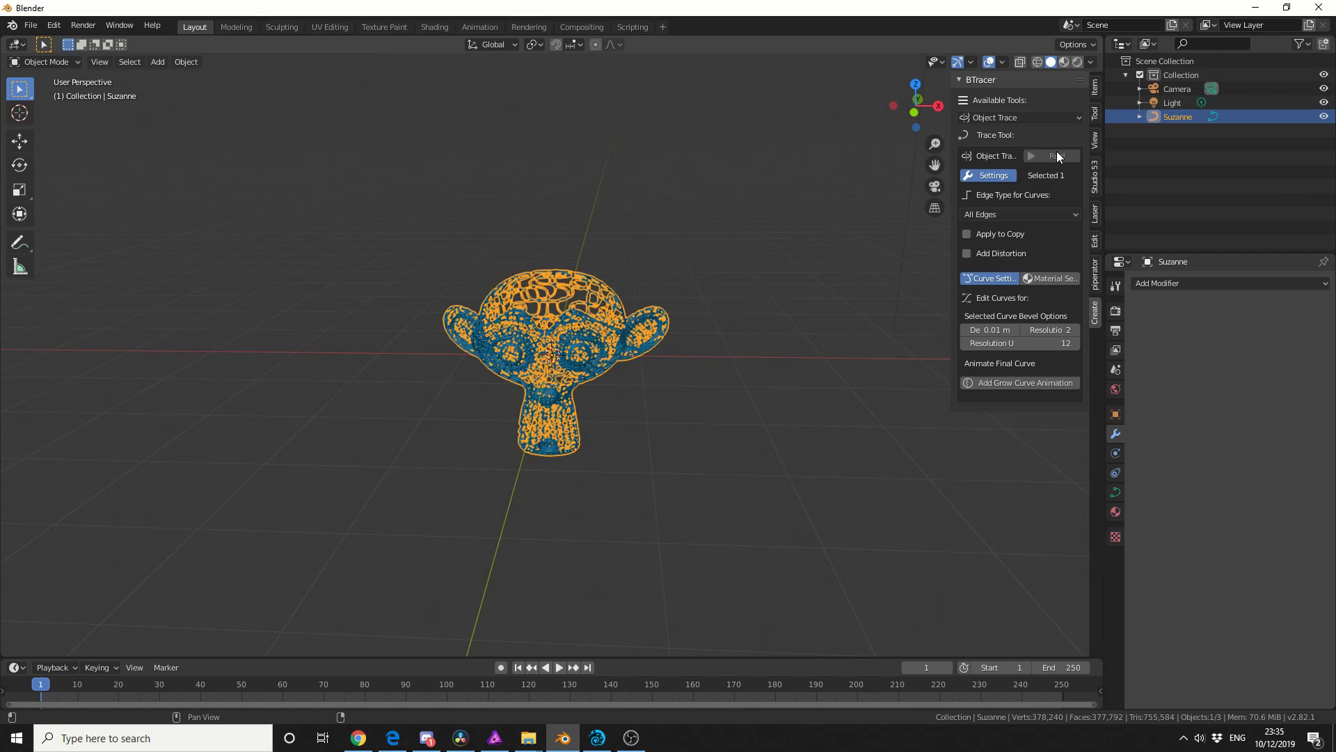
pyautogui.moveTo(701, 398); pyautogui.dragTo(683, 410, button='middle')
pyautogui.scroll(2, 683, 409)
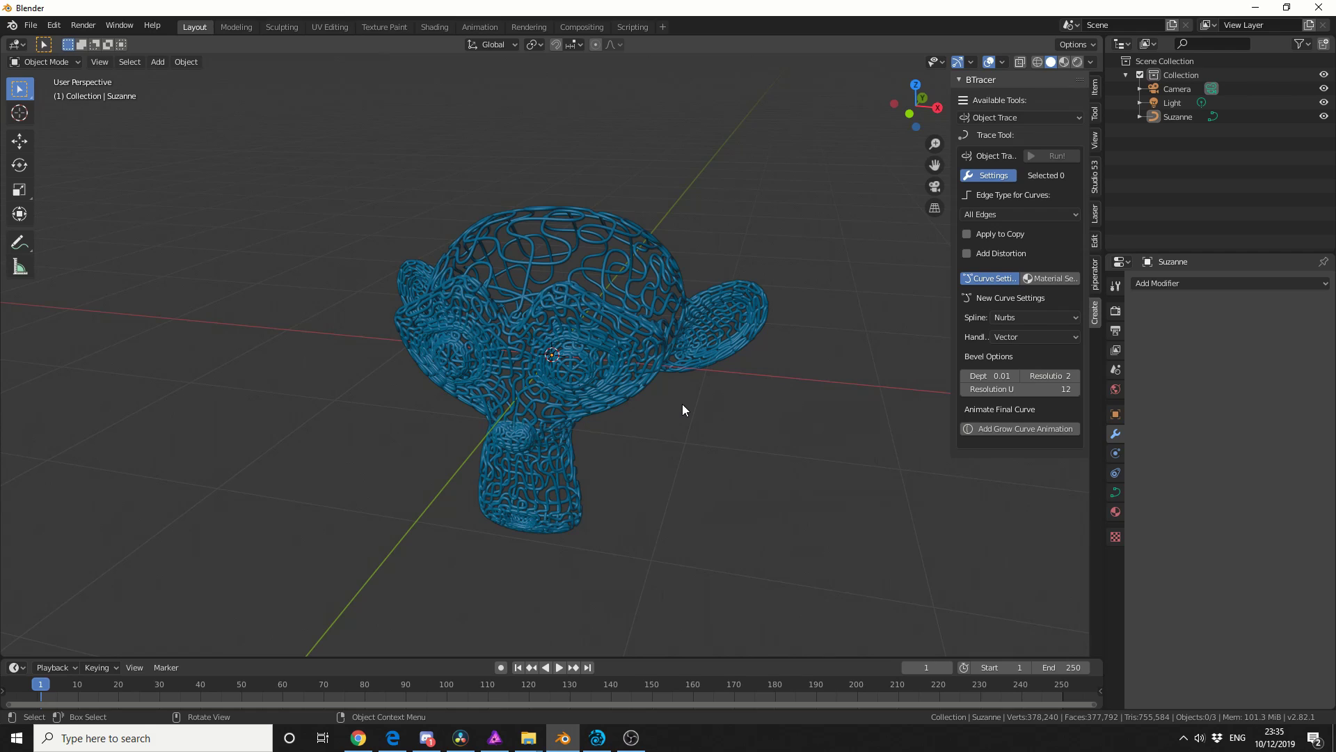
pyautogui.hotkey('ctrl', 'z')
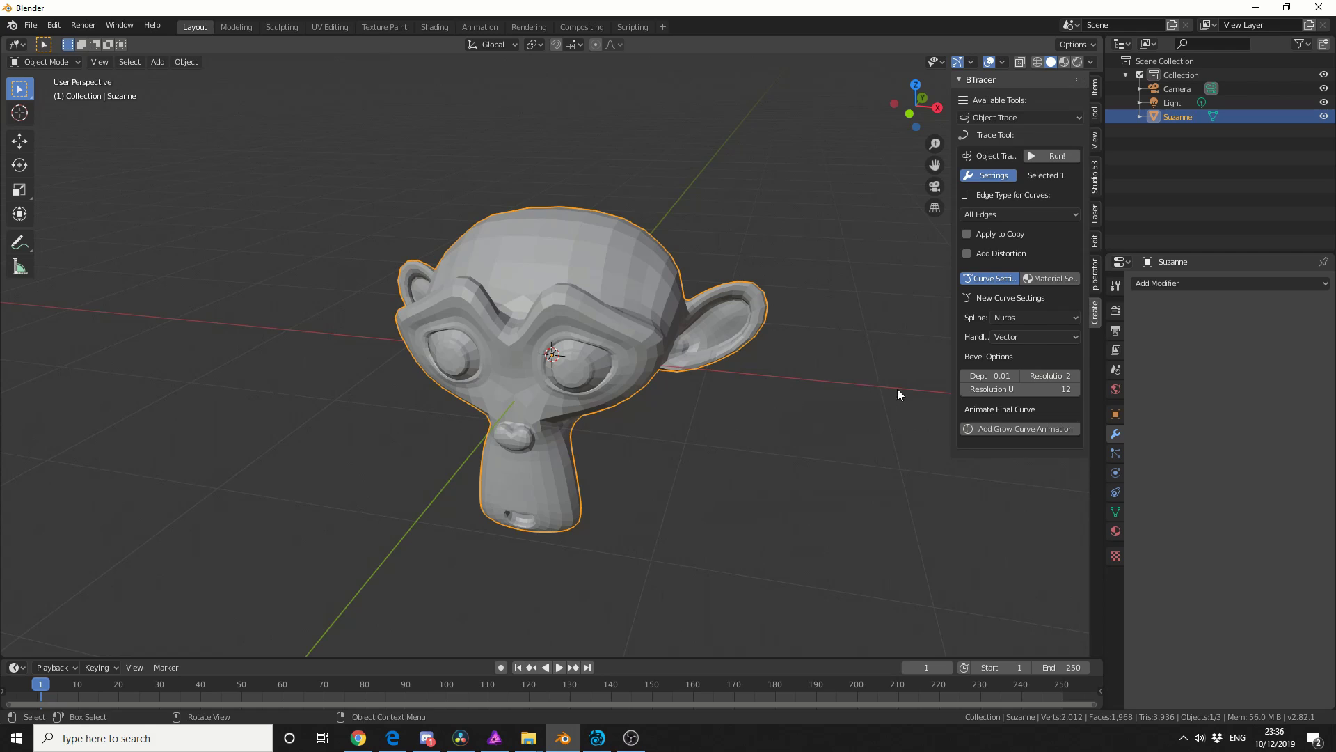
# Enable grow-curve animation with a manual frame range, duration 200, and adjust Fade After
pyautogui.click(1019, 428)
pyautogui.click(1010, 478)
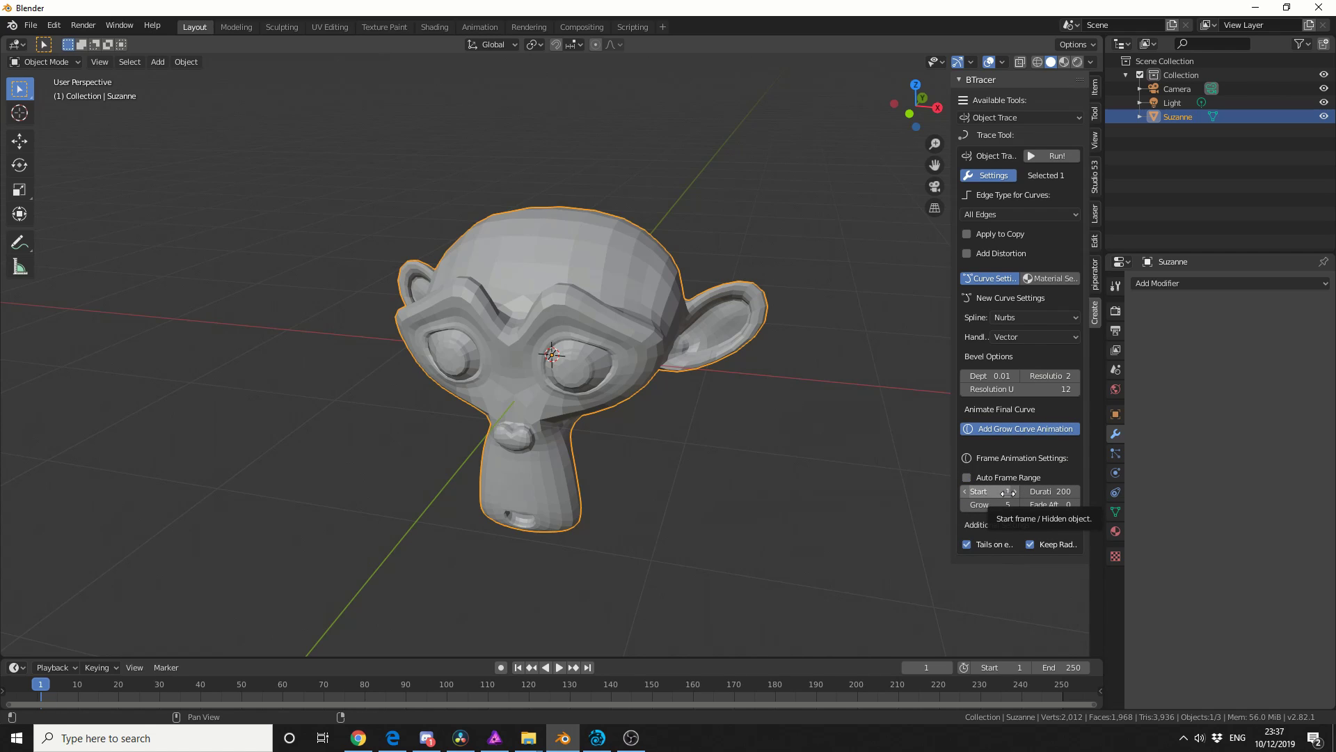
pyautogui.click(1039, 492)
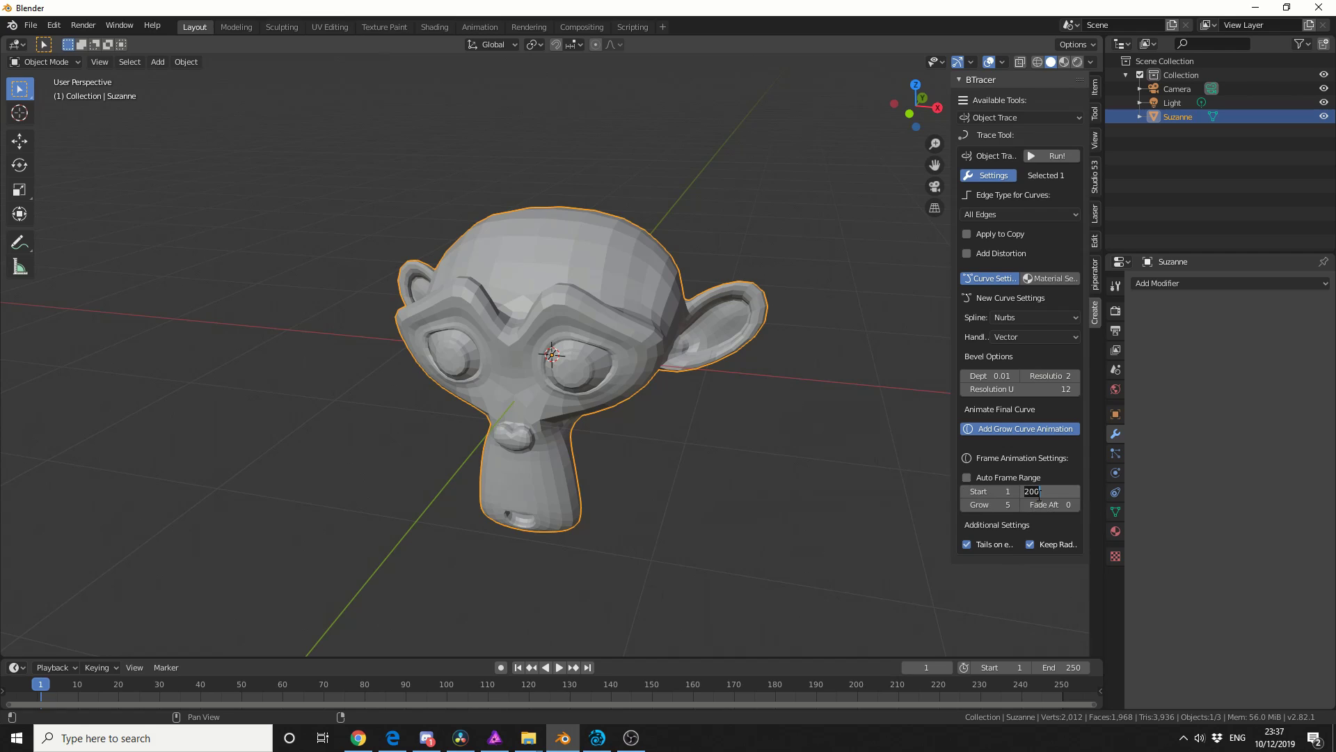
pyautogui.press('Return')
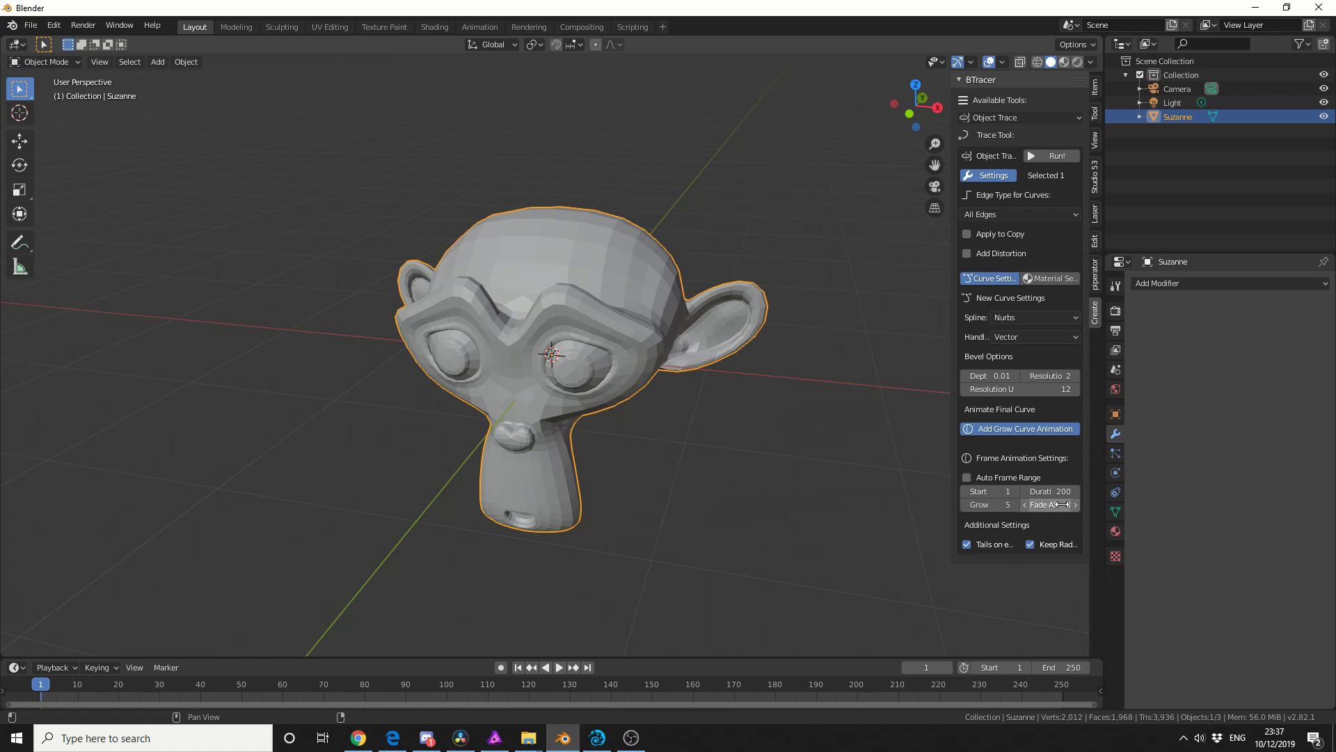
pyautogui.click(1064, 504)
pyautogui.write('10')
pyautogui.press('Return')
# Re-trace Suzanne with the grow animation and orbit to watch the curves grow over it
pyautogui.click(1041, 156)
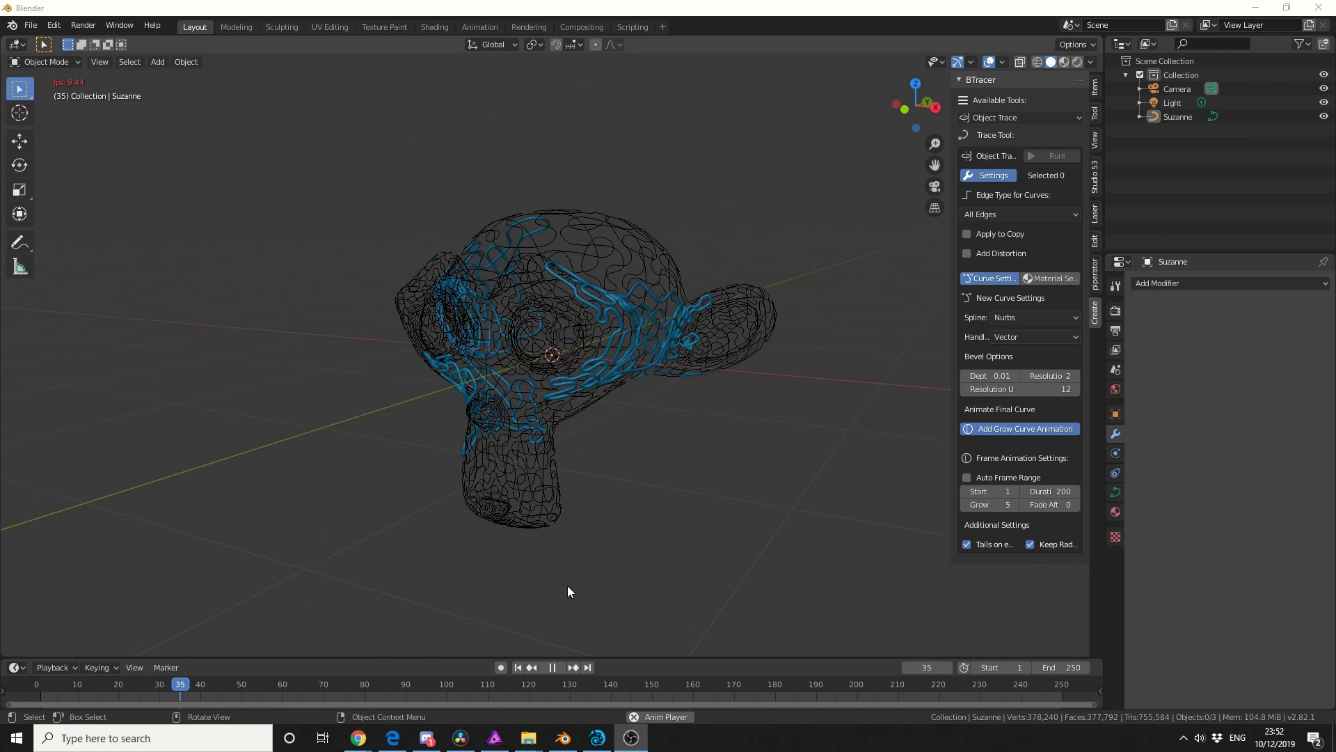
pyautogui.moveTo(575, 591); pyautogui.dragTo(731, 570, button='middle')
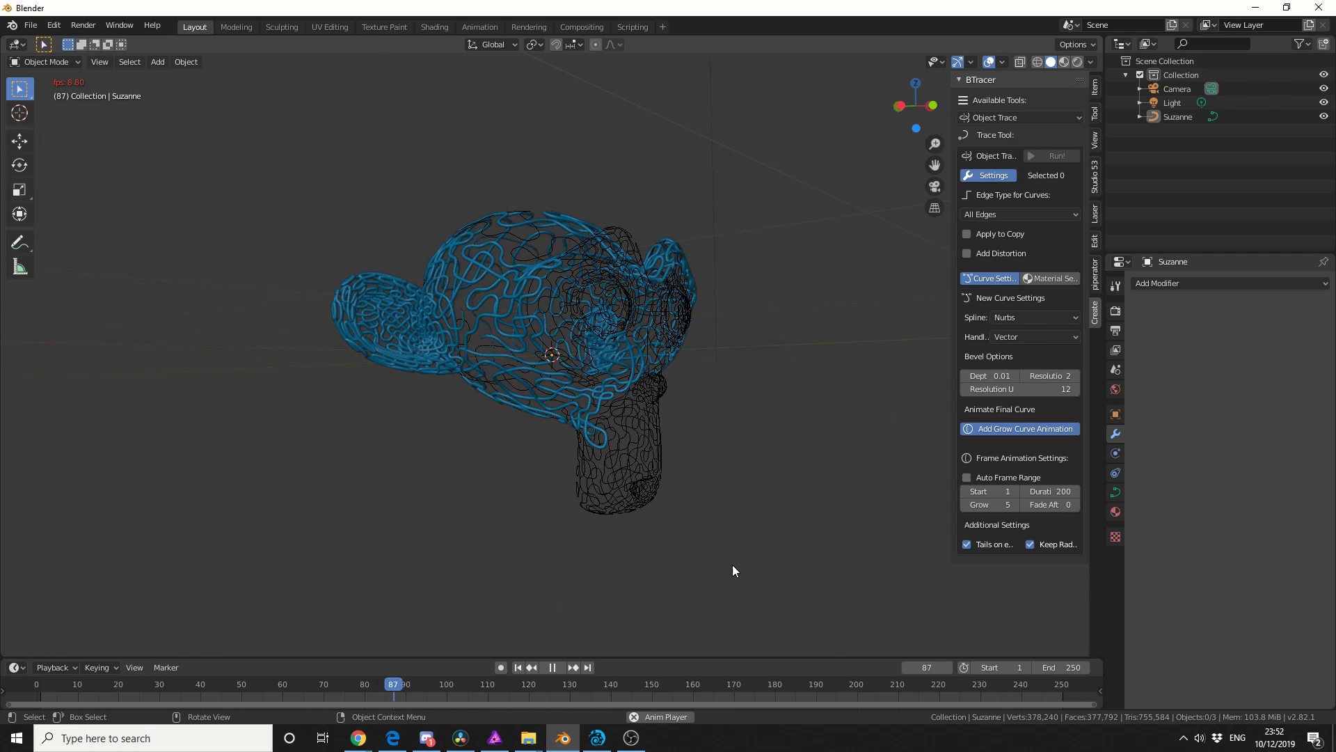
pyautogui.moveTo(733, 562); pyautogui.dragTo(541, 581, button='middle')
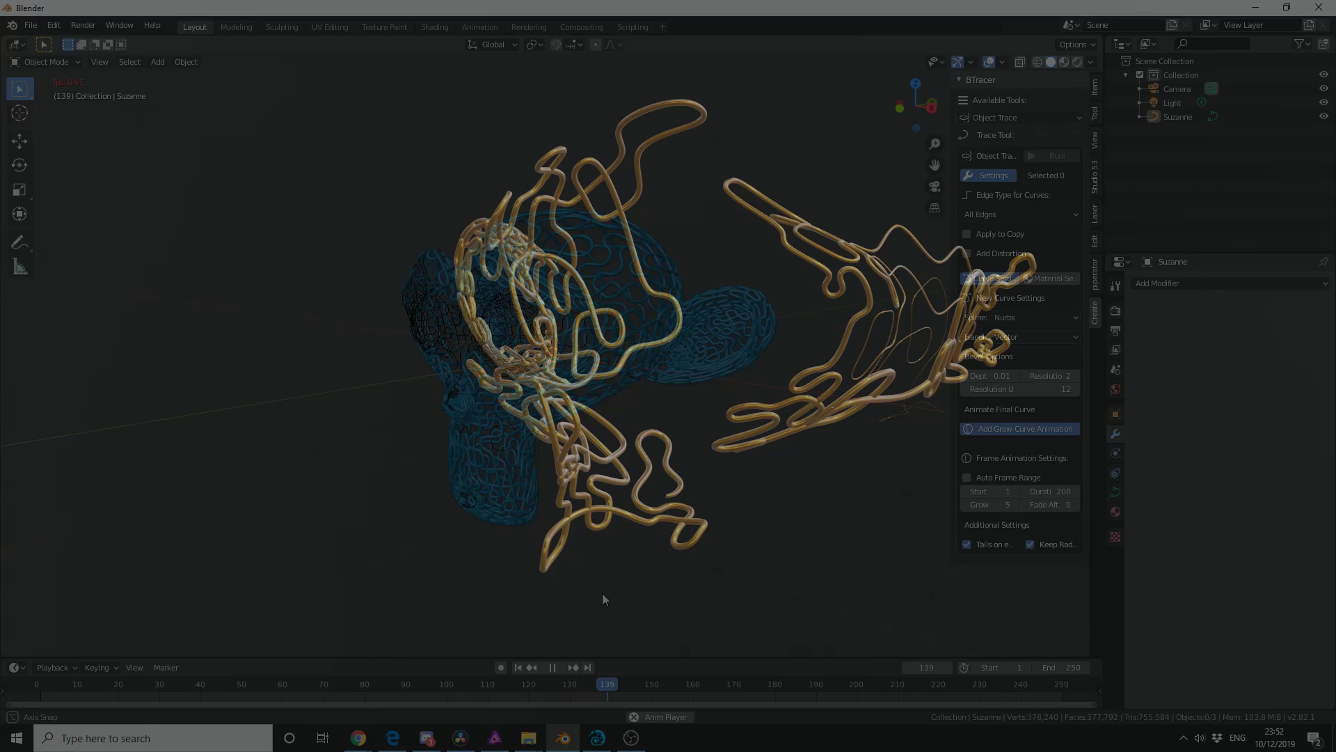